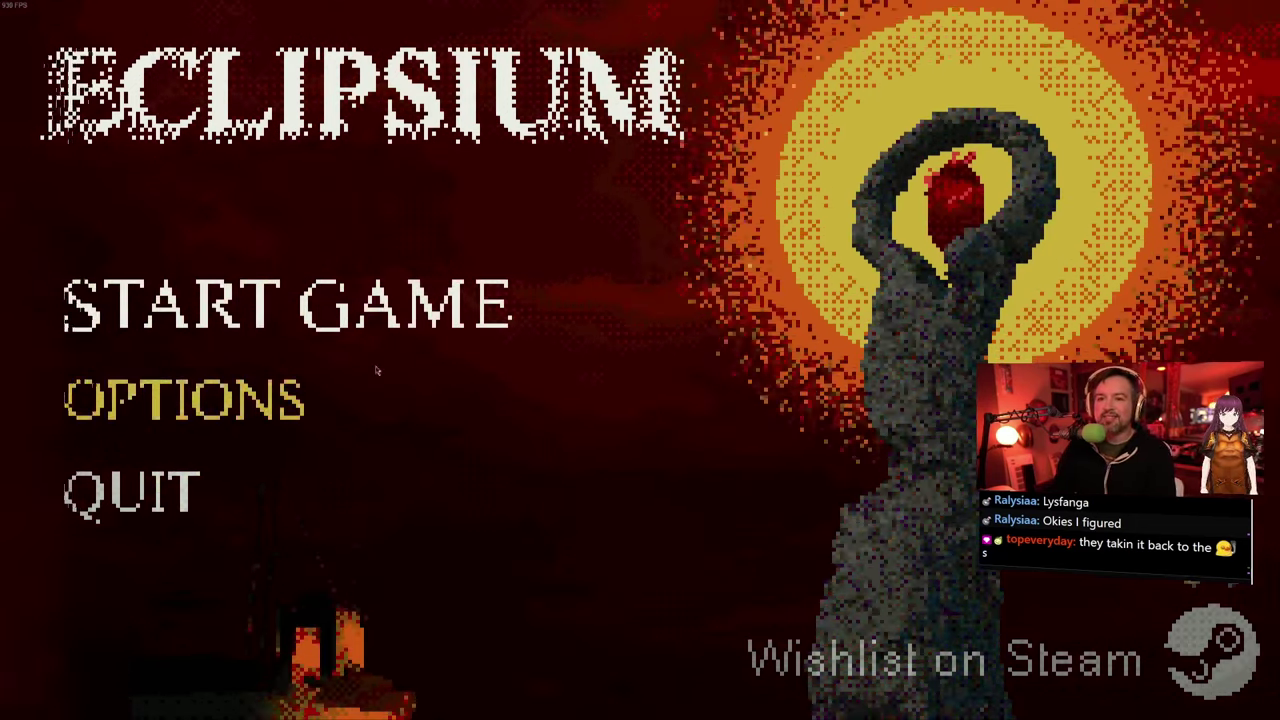
click(478, 362)
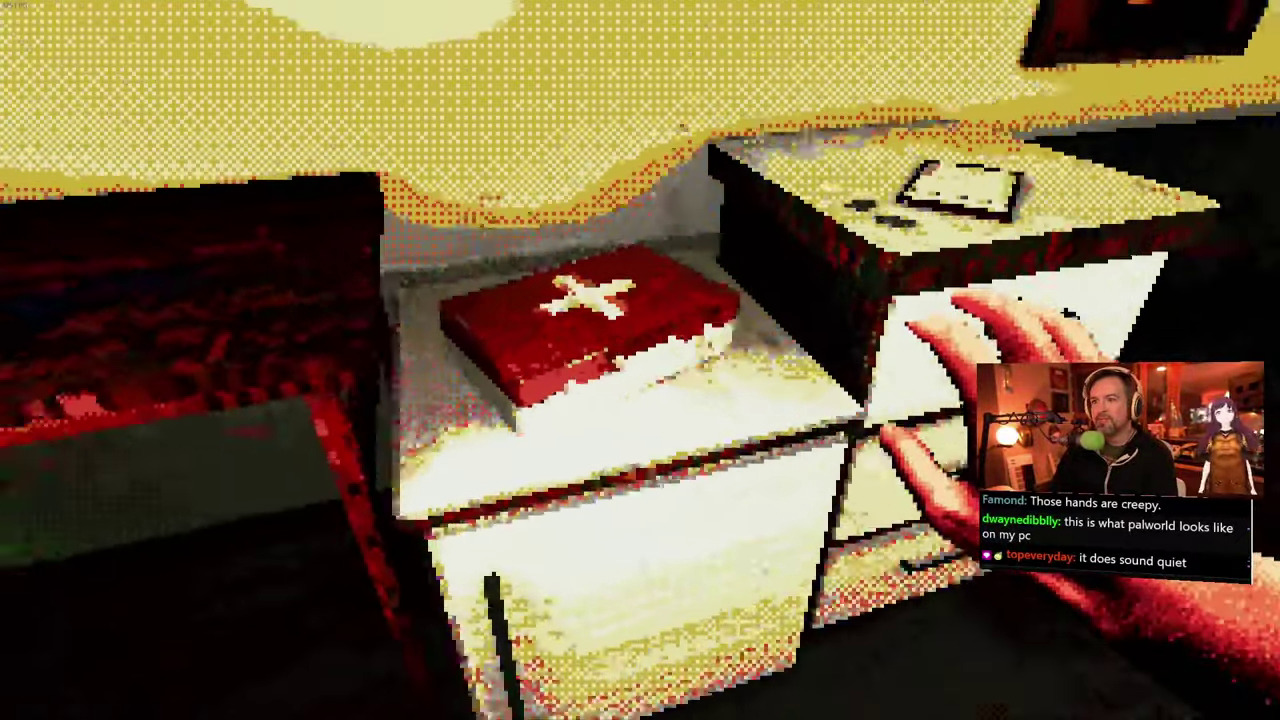
key(e)
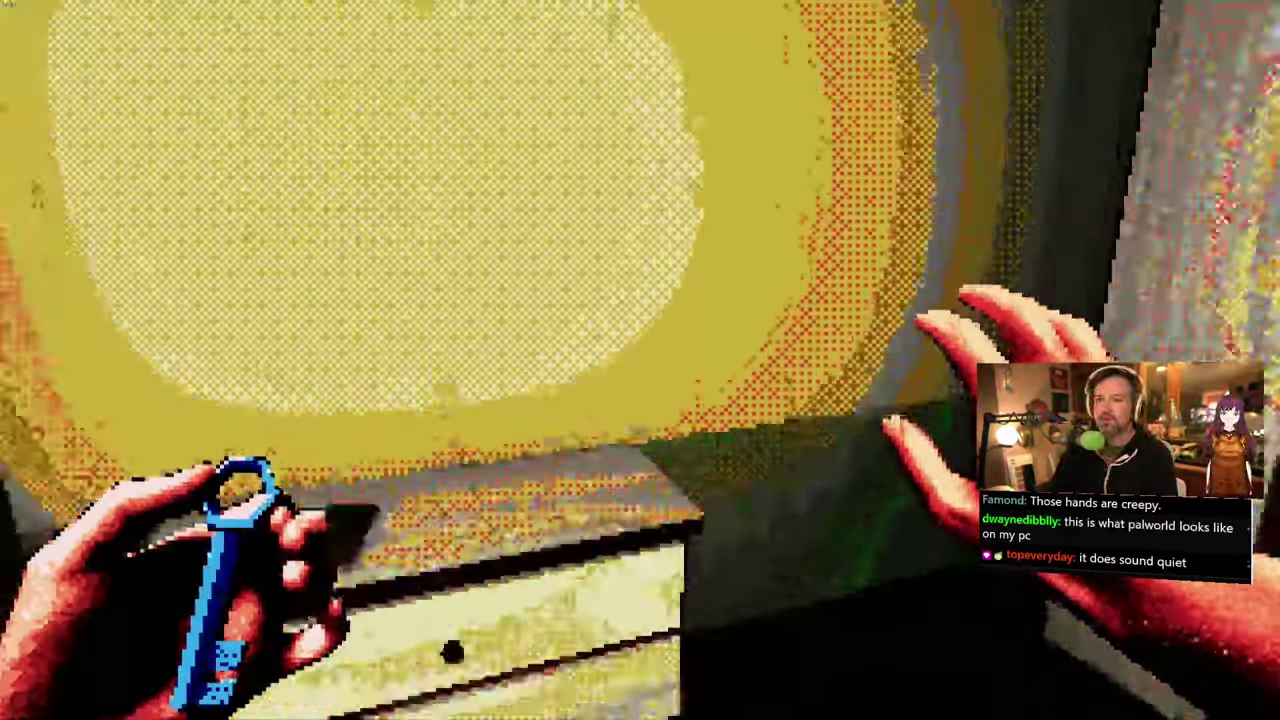
key(e)
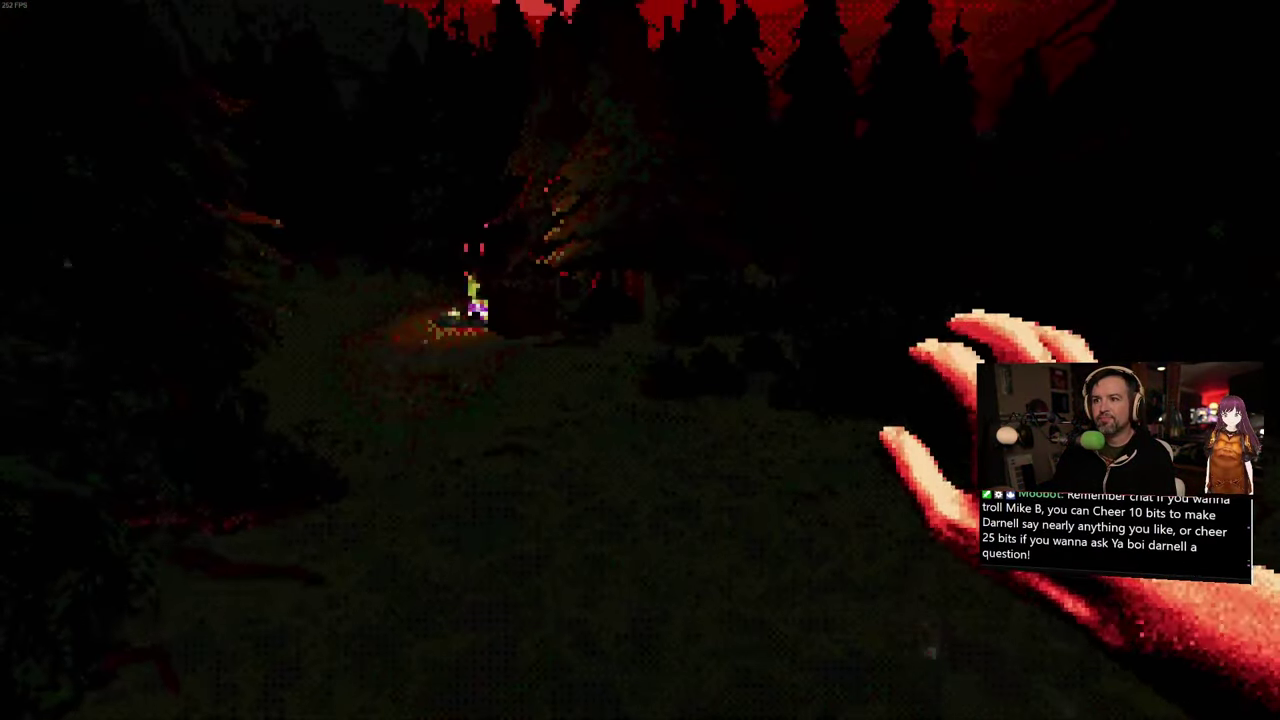
key(w)
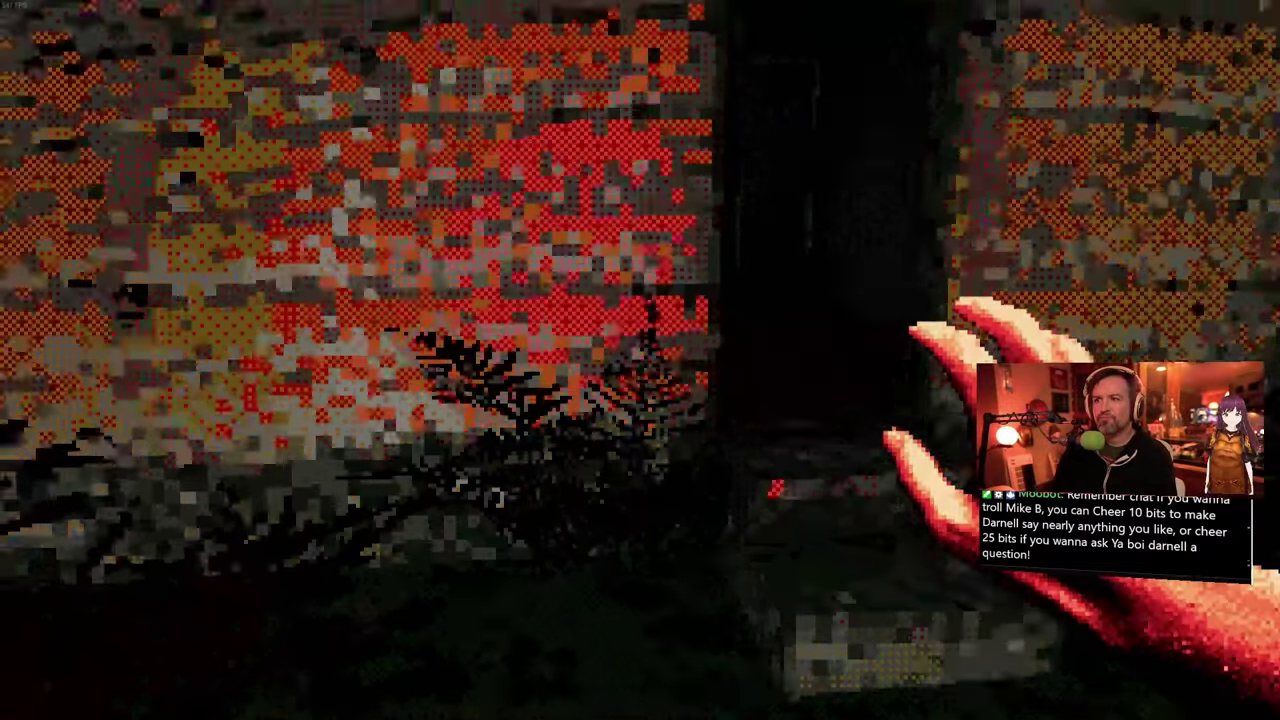
key(w)
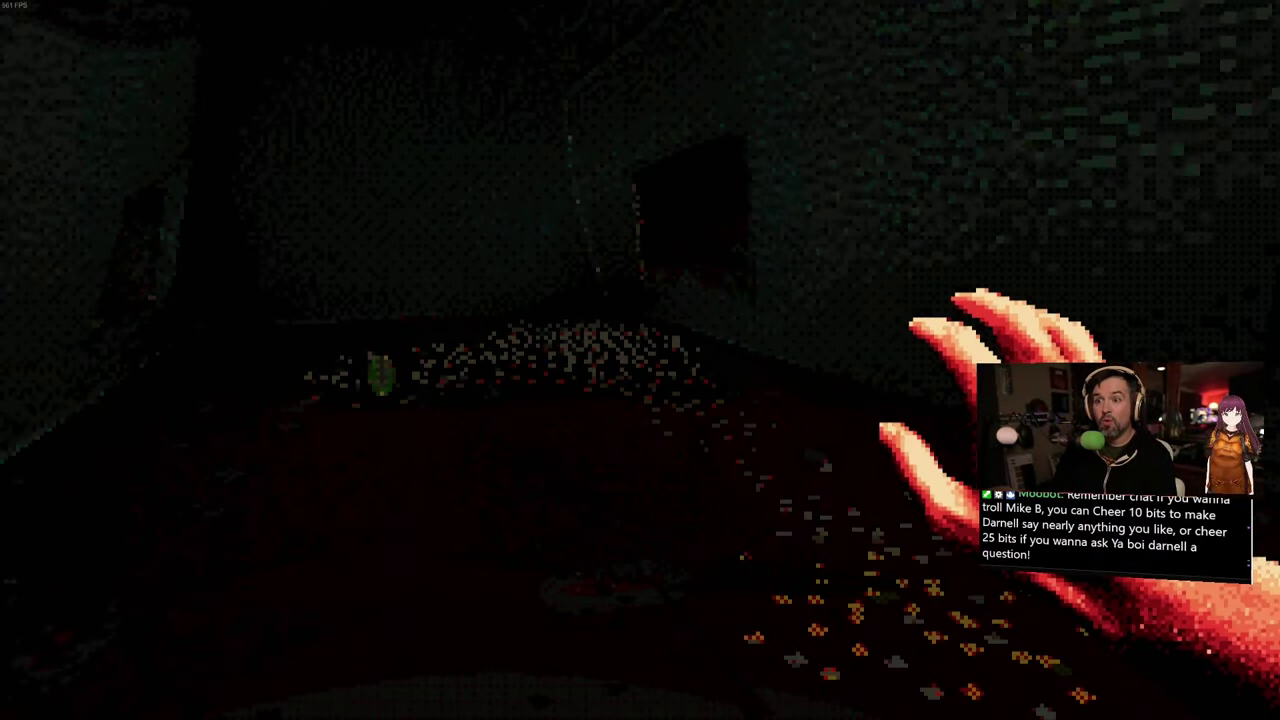
key(w)
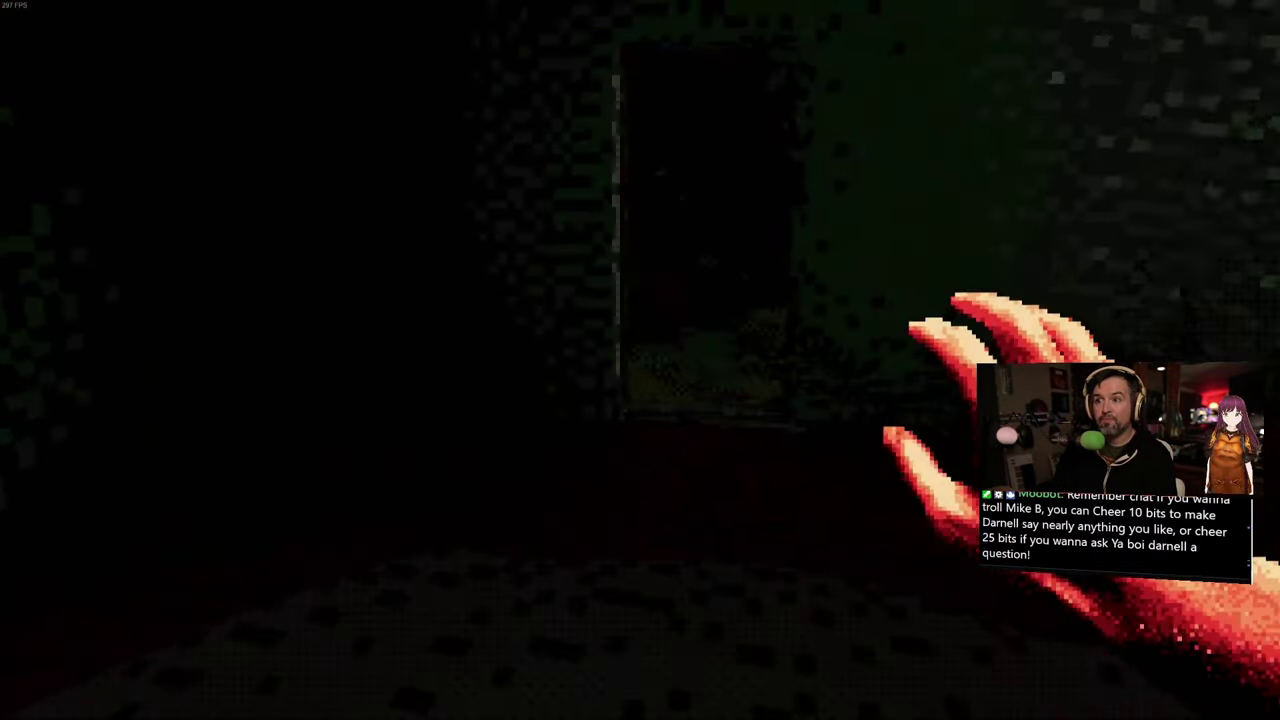
key(Escape)
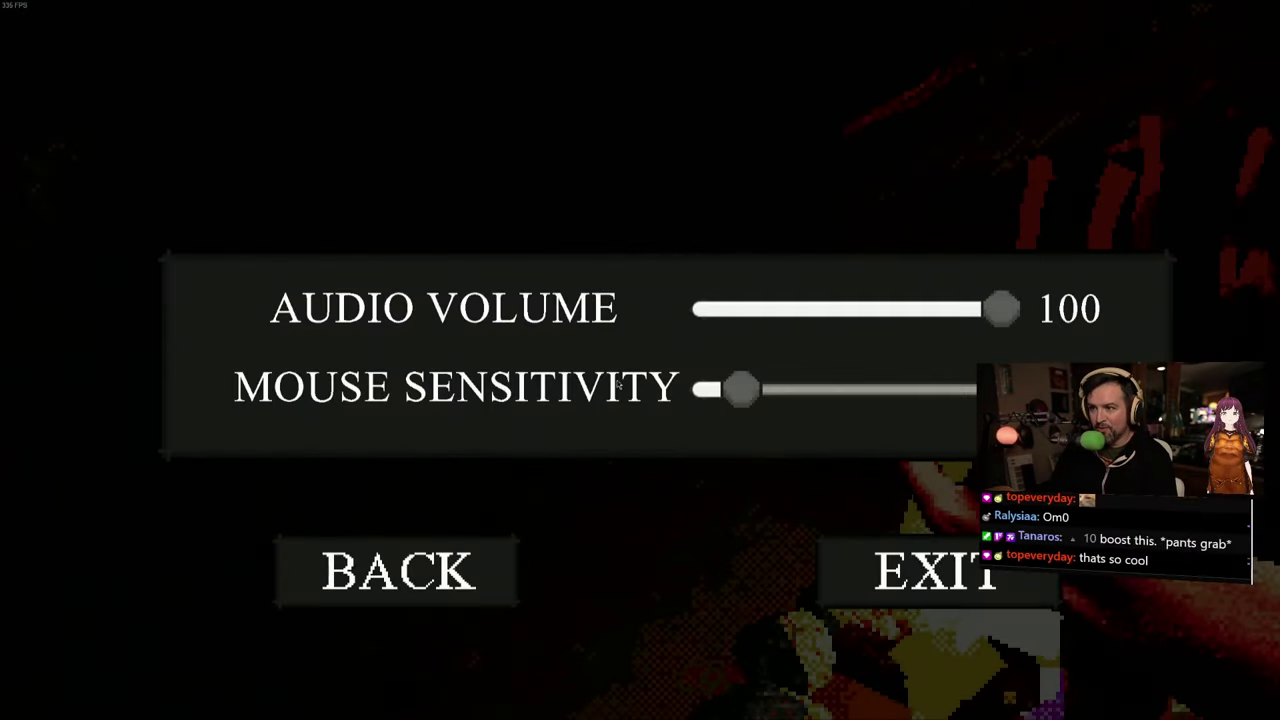
drag(796, 390, 772, 391)
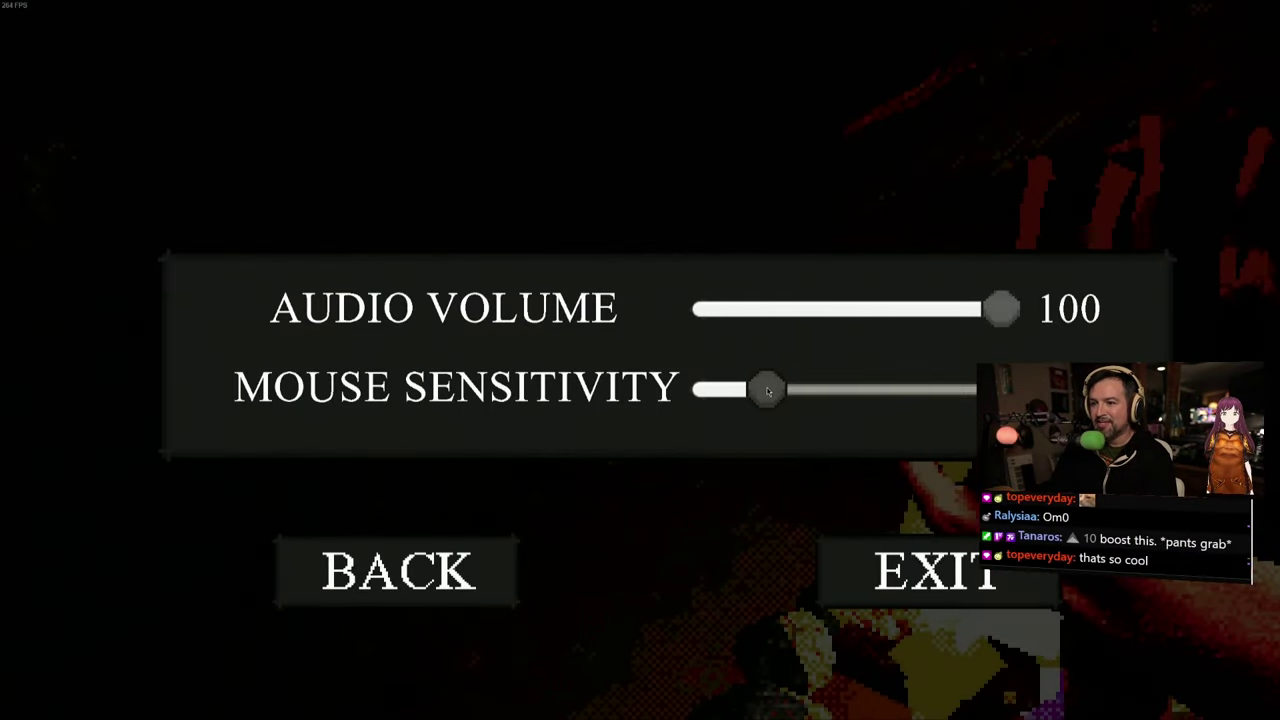
click(424, 585)
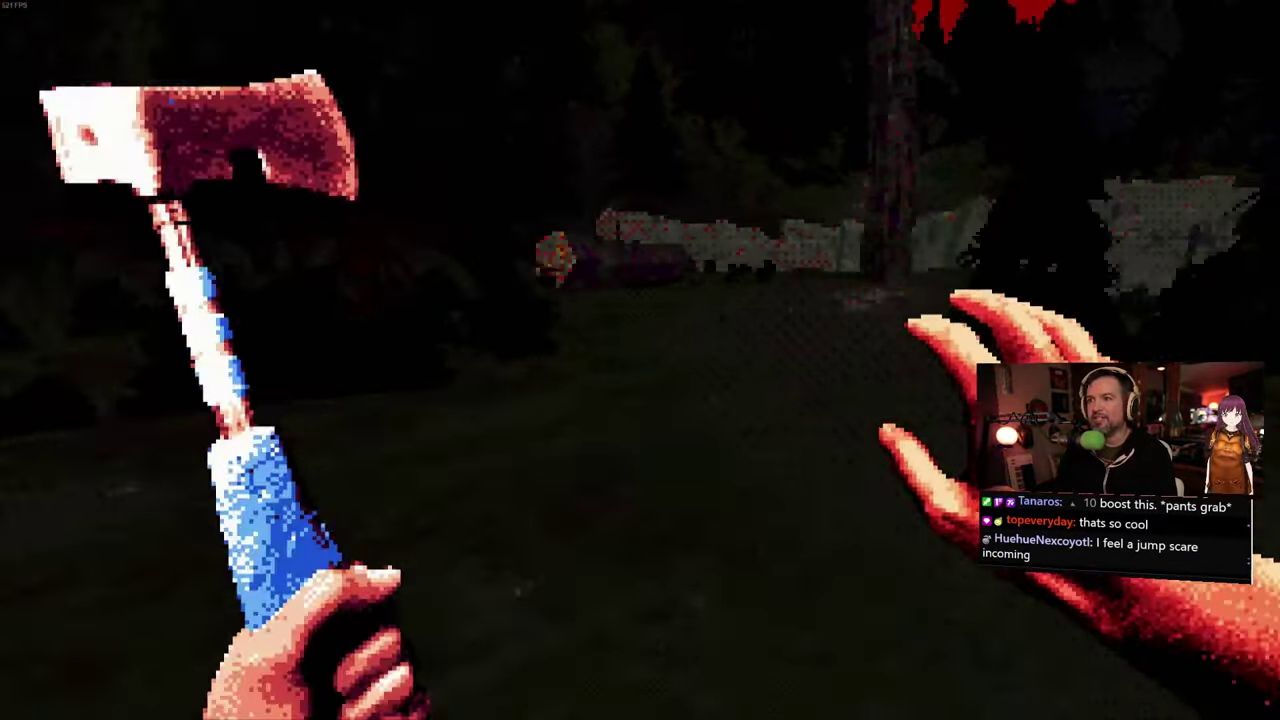
key(e)
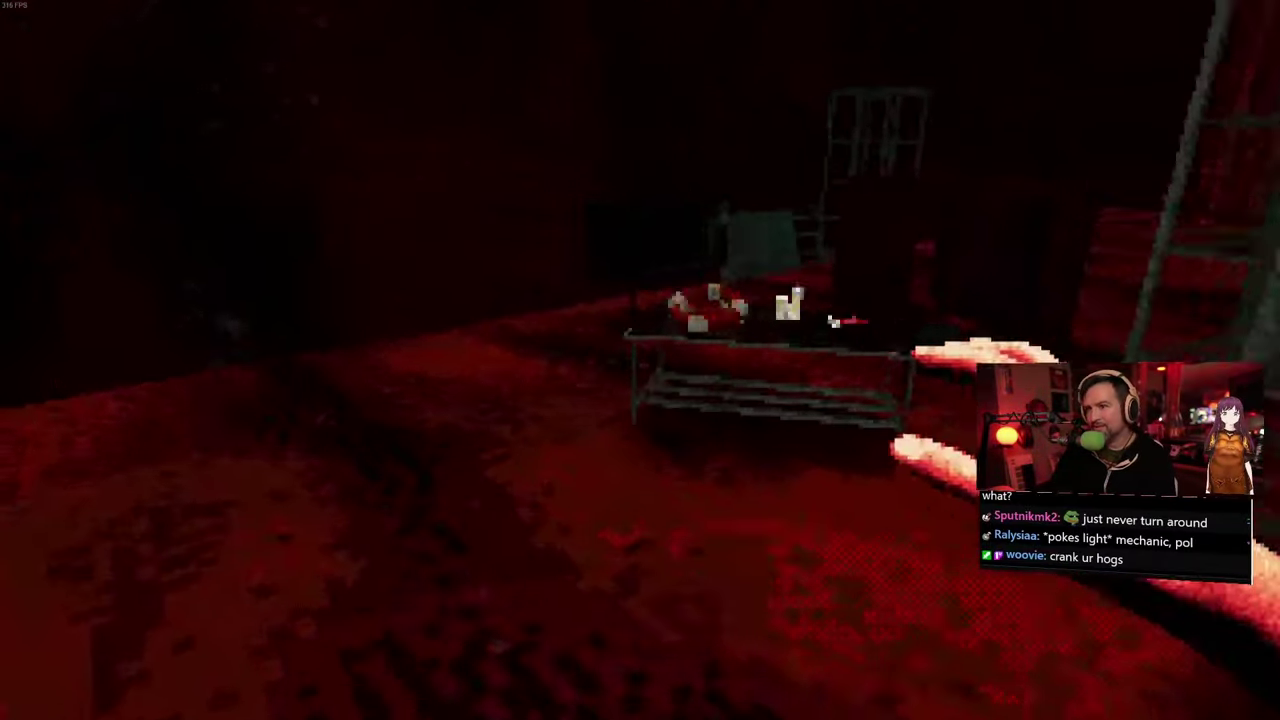
key(w)
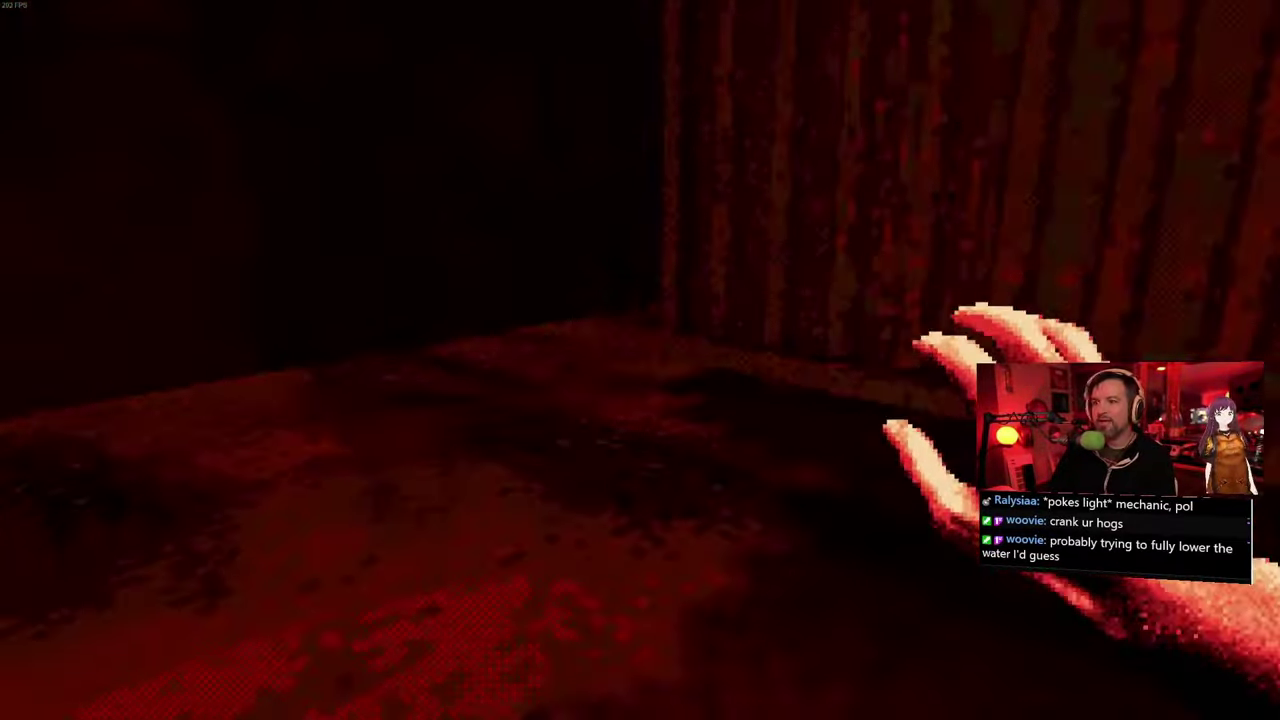
key(w)
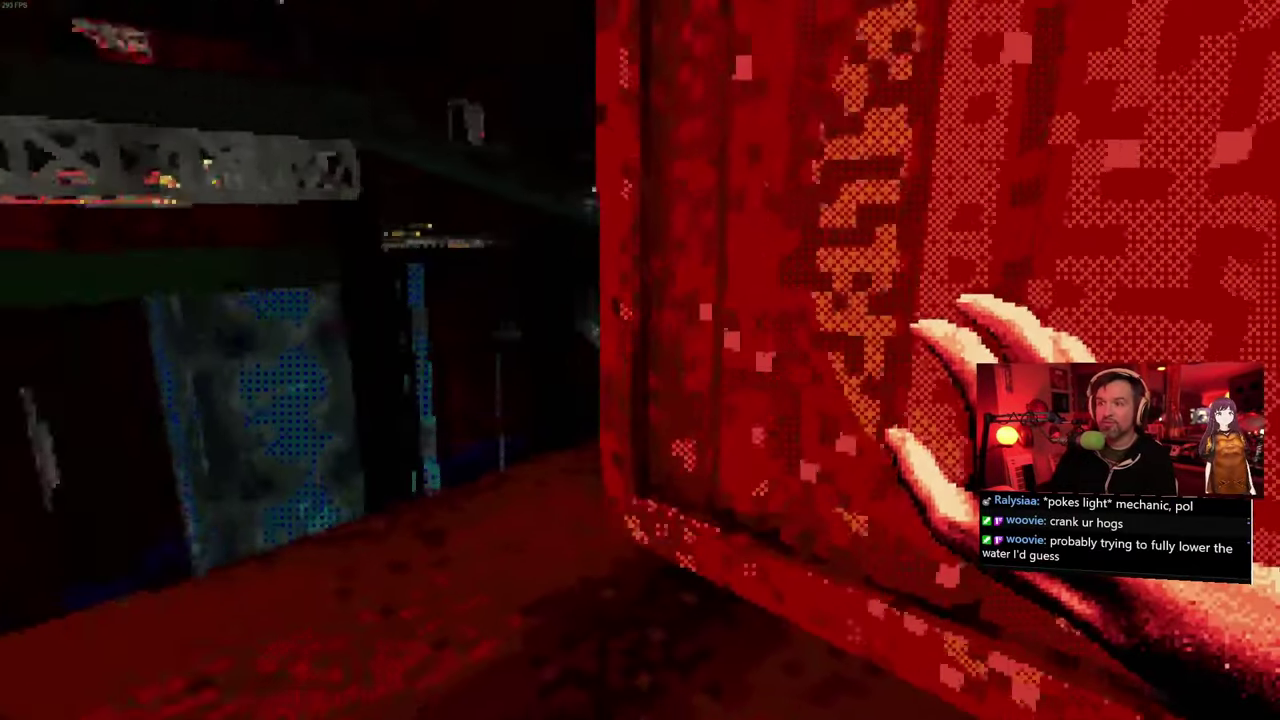
key(w)
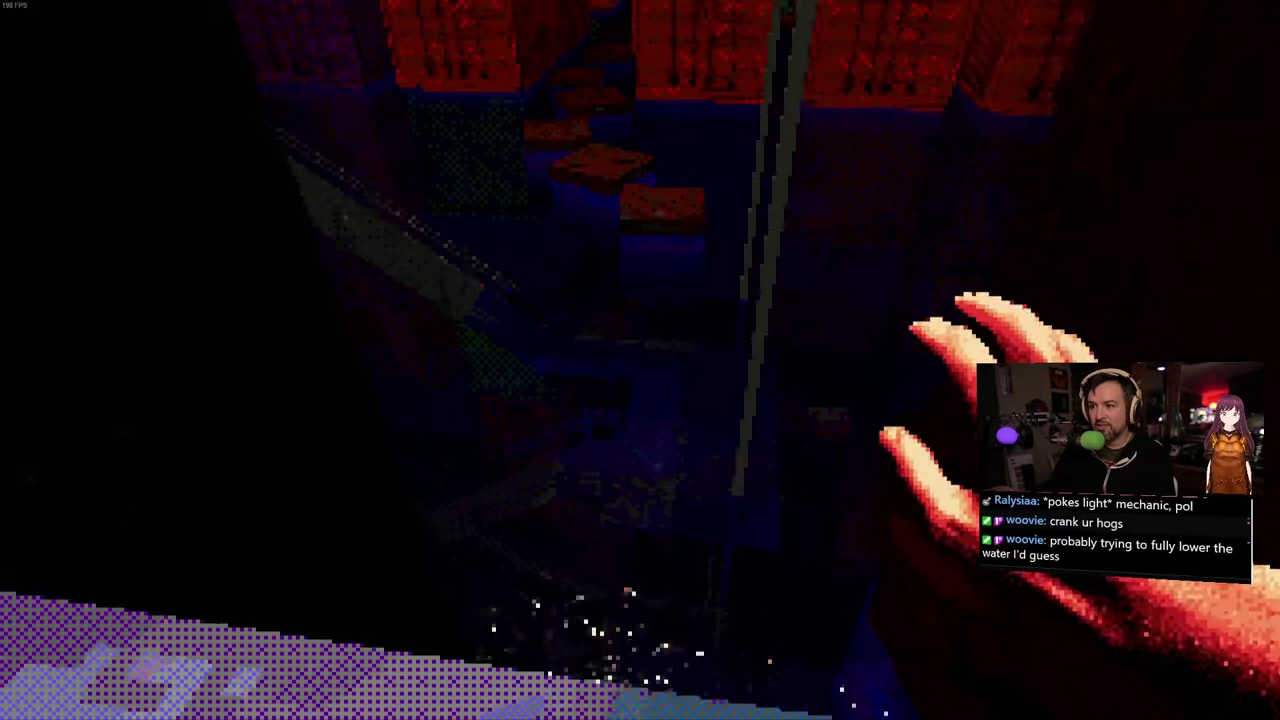
key(w)
key(w)
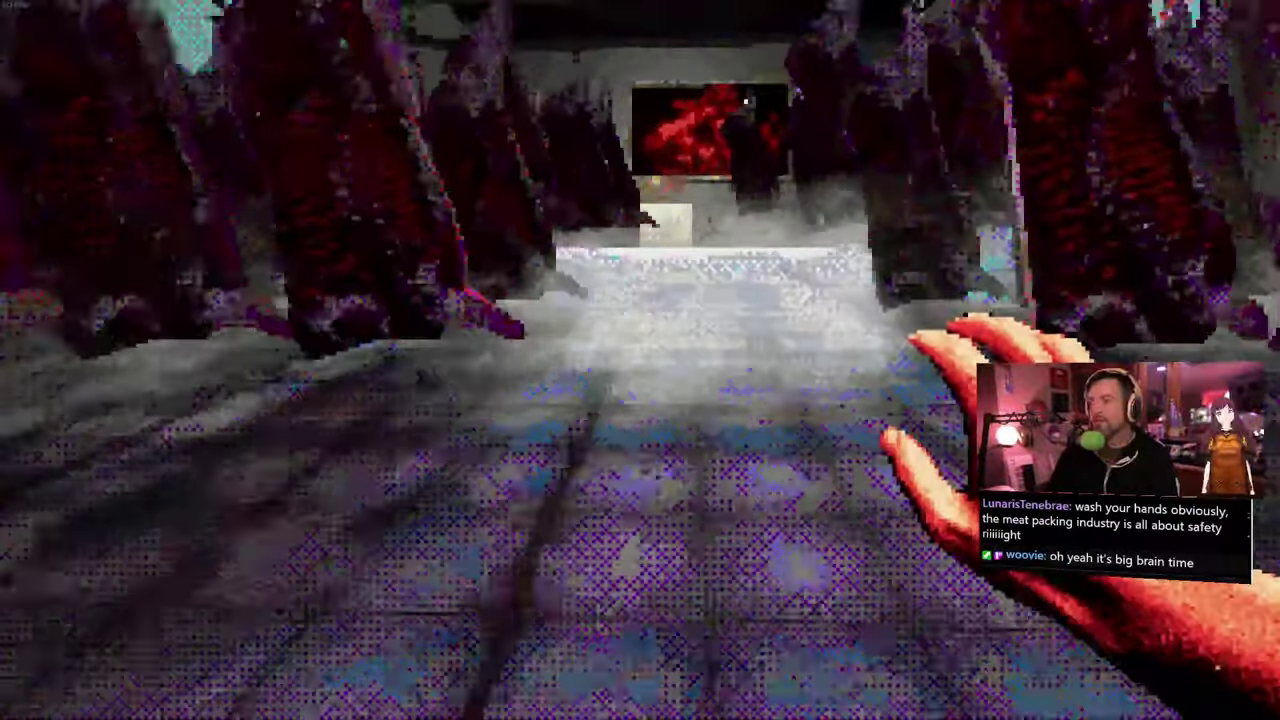
key(w)
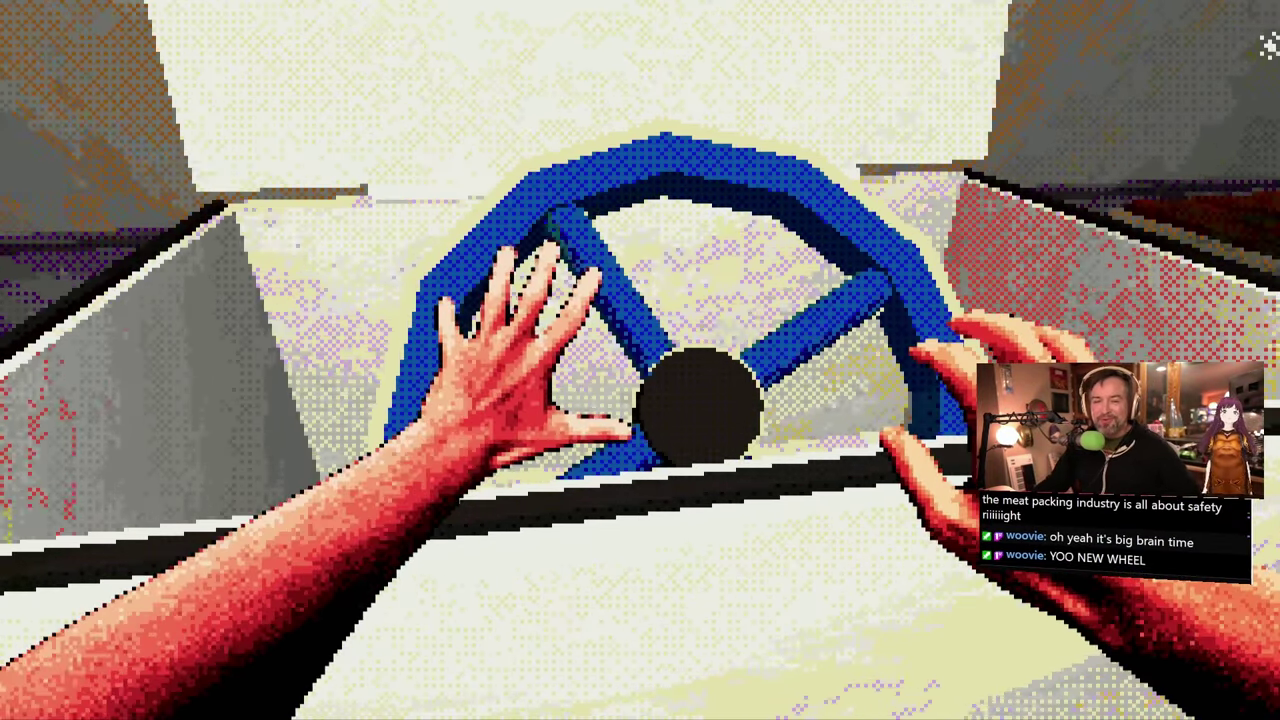
click(640, 360)
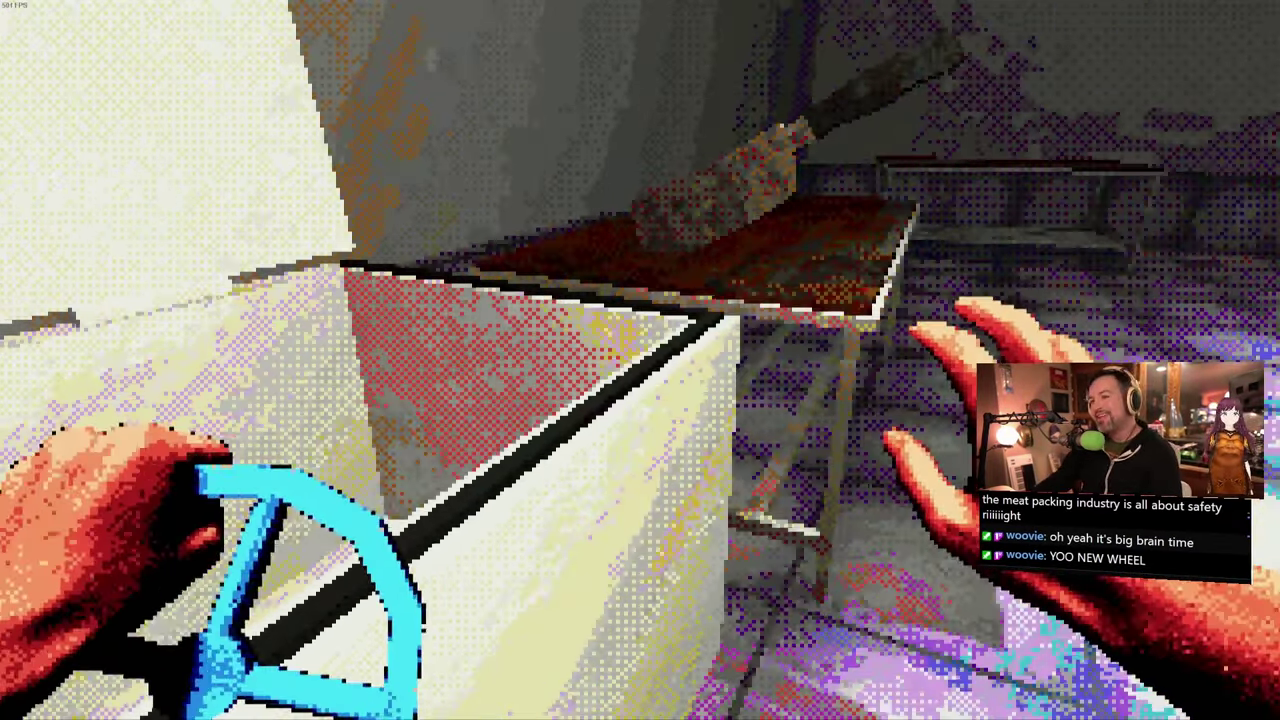
key(w)
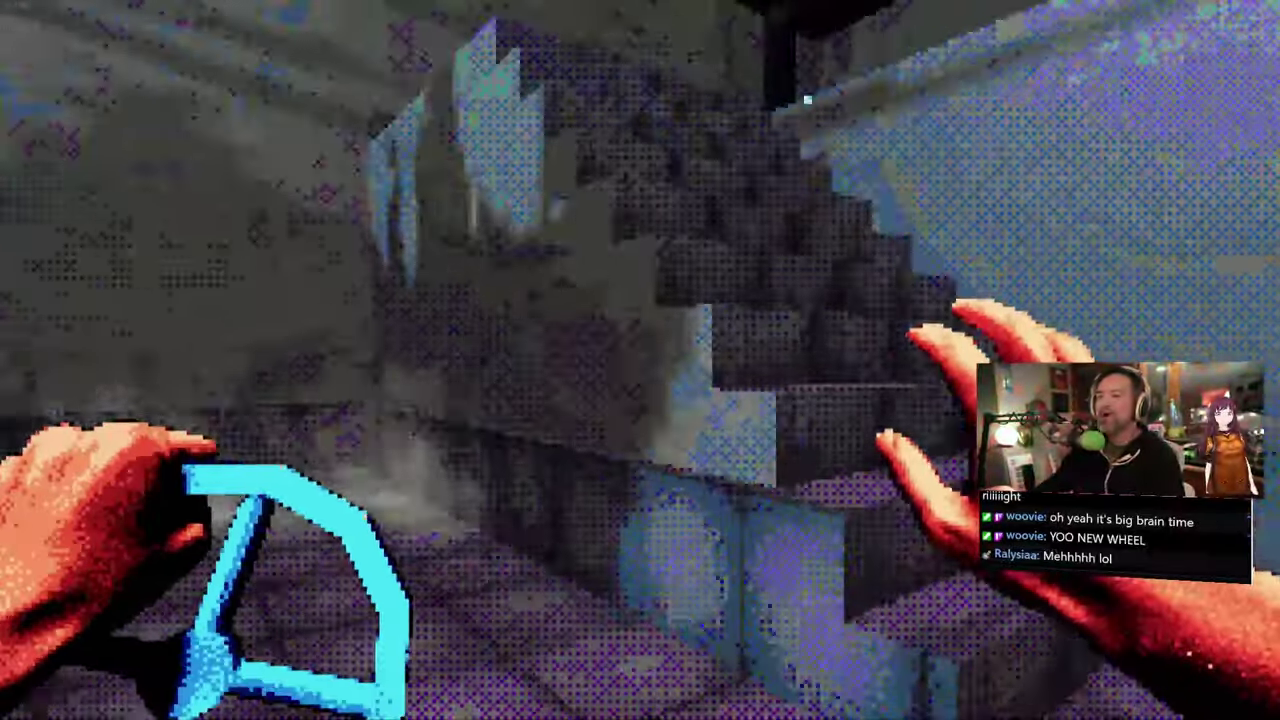
key(w)
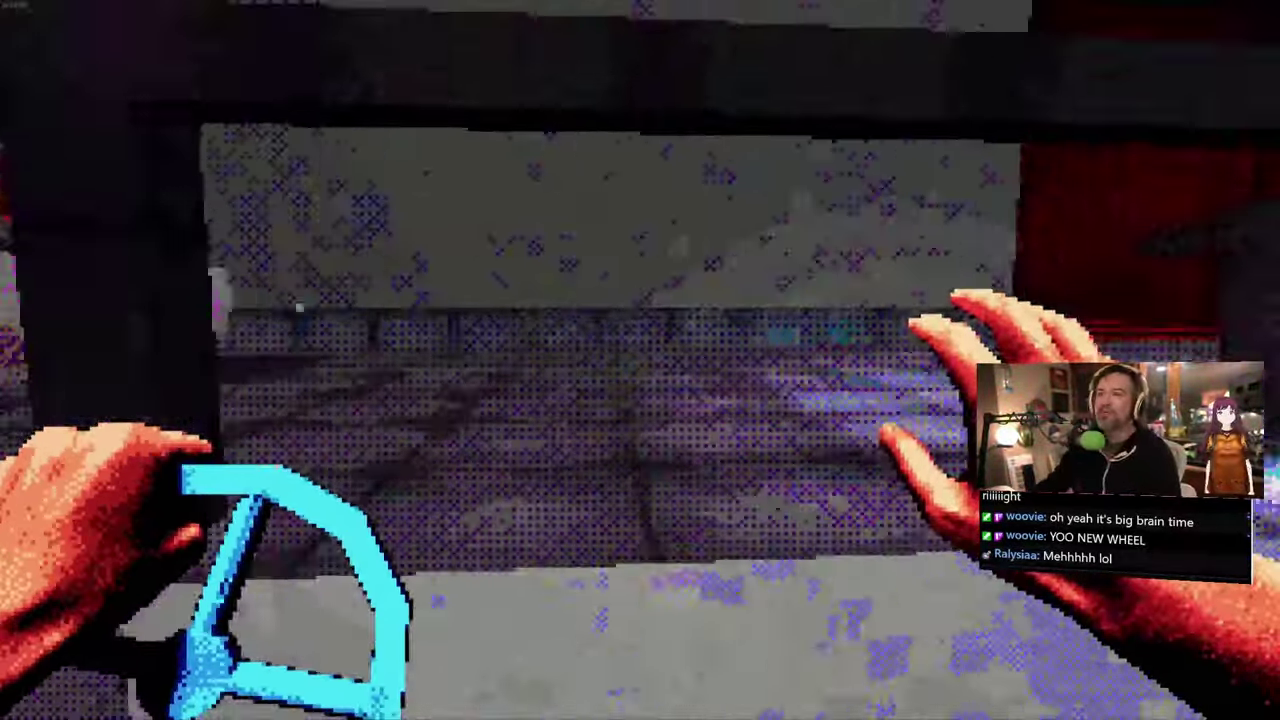
key(w)
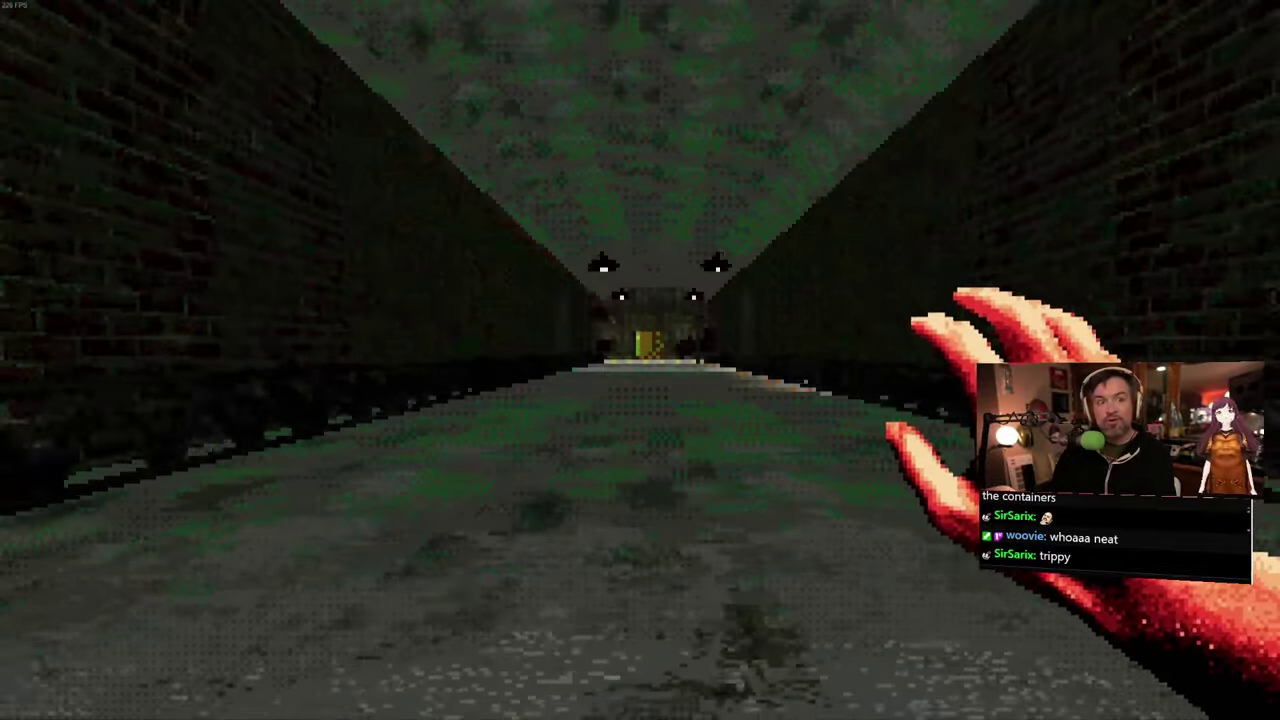
key(w)
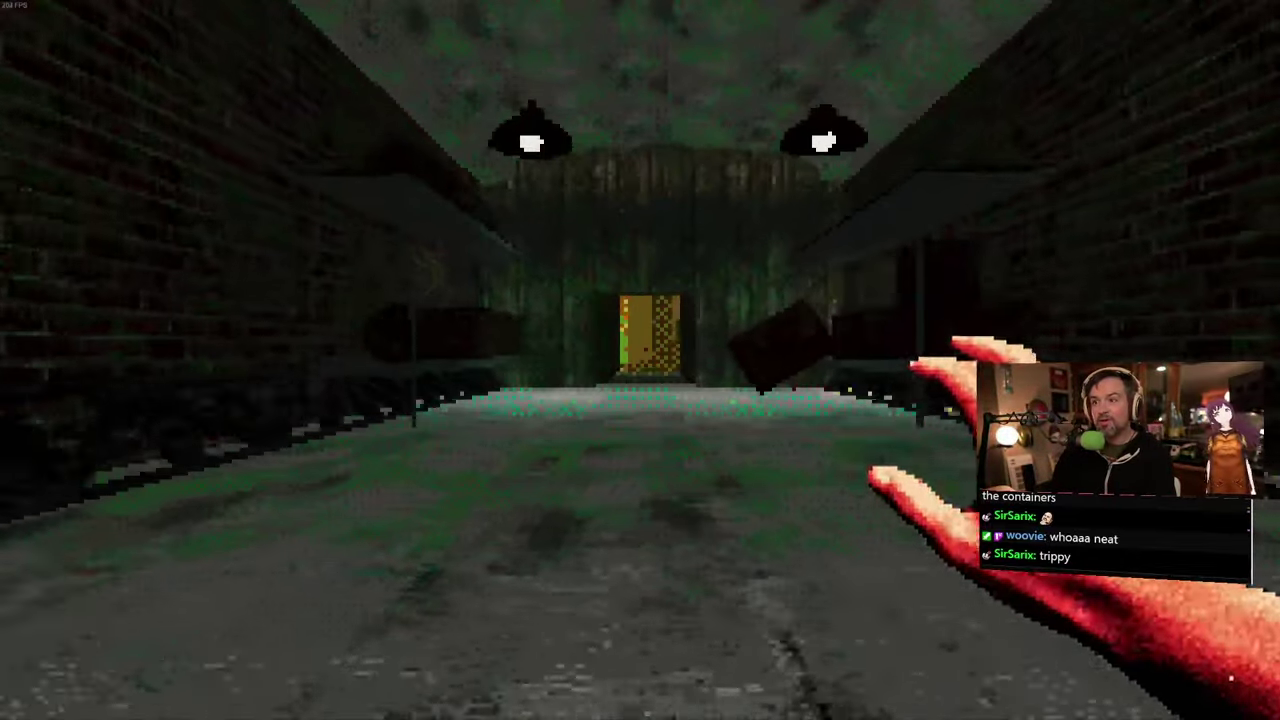
key(w)
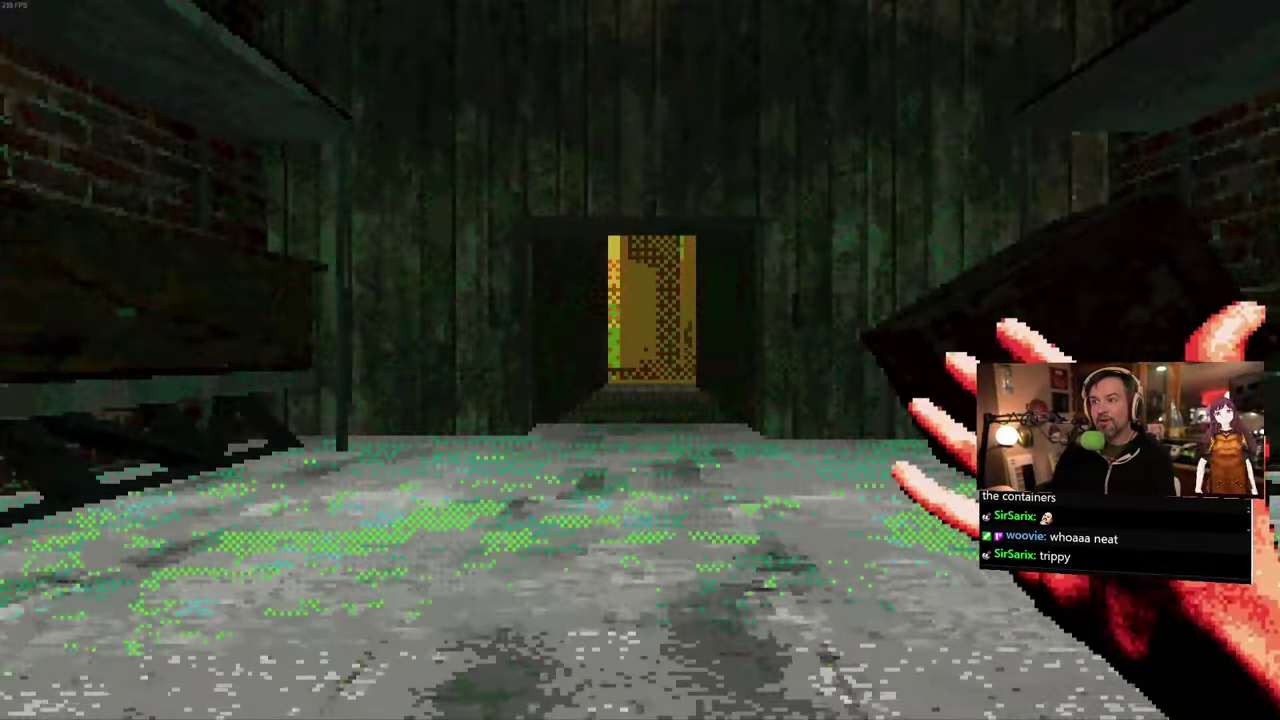
key(w)
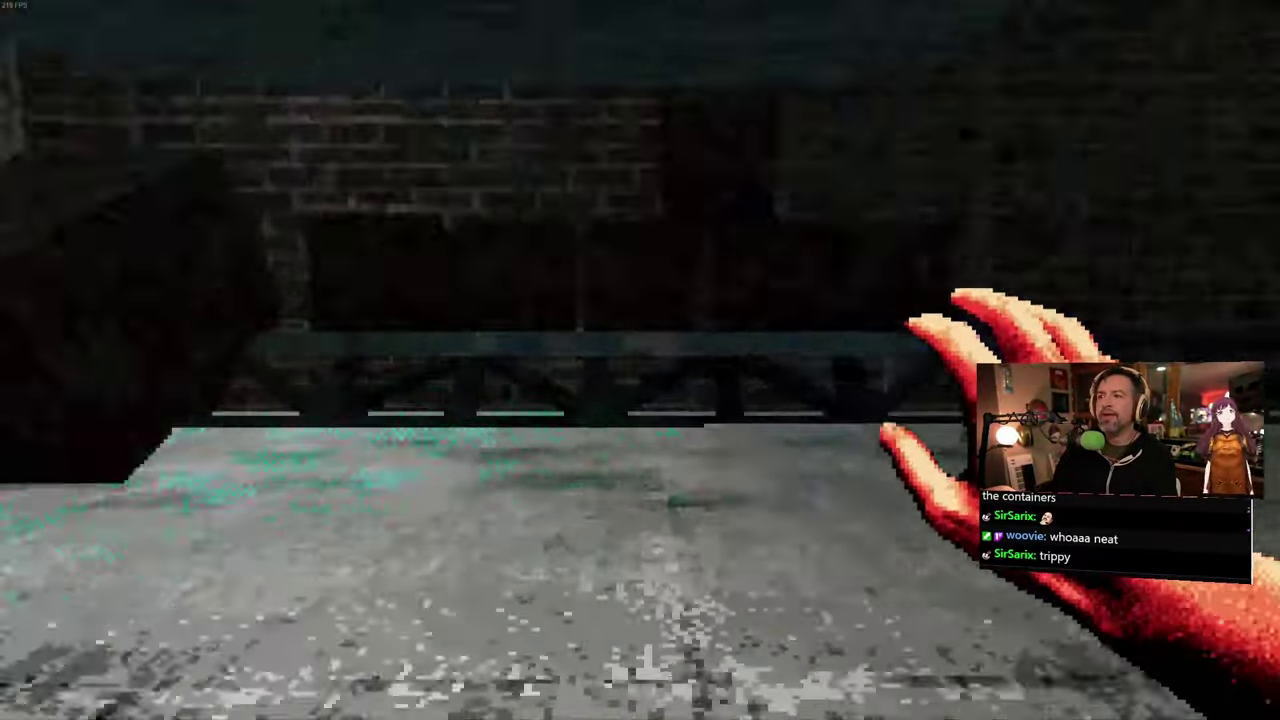
key(w)
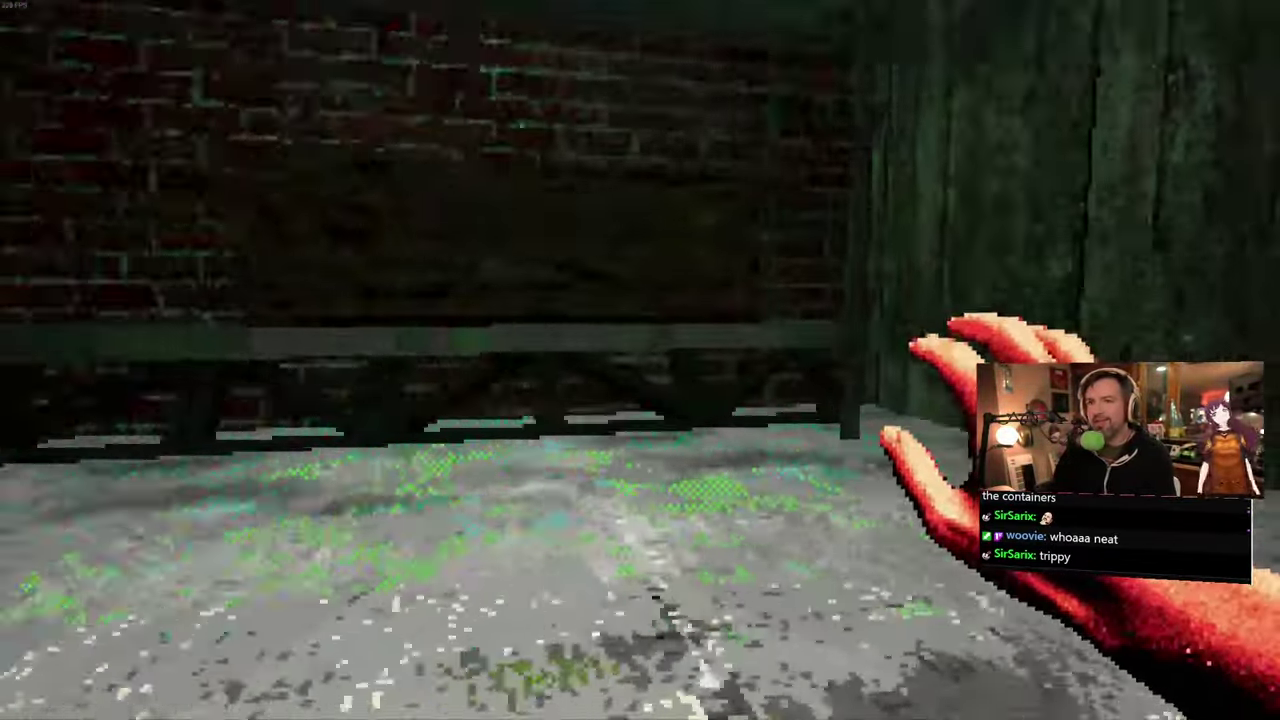
key(w)
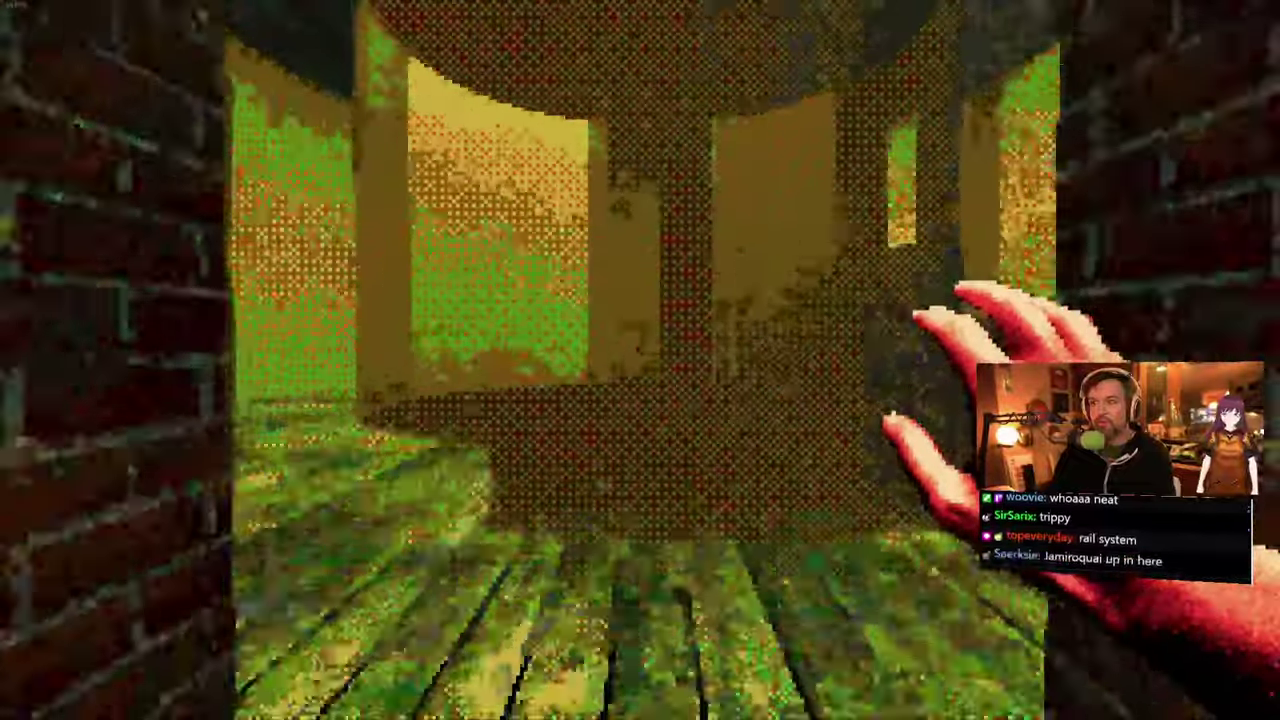
key(s)
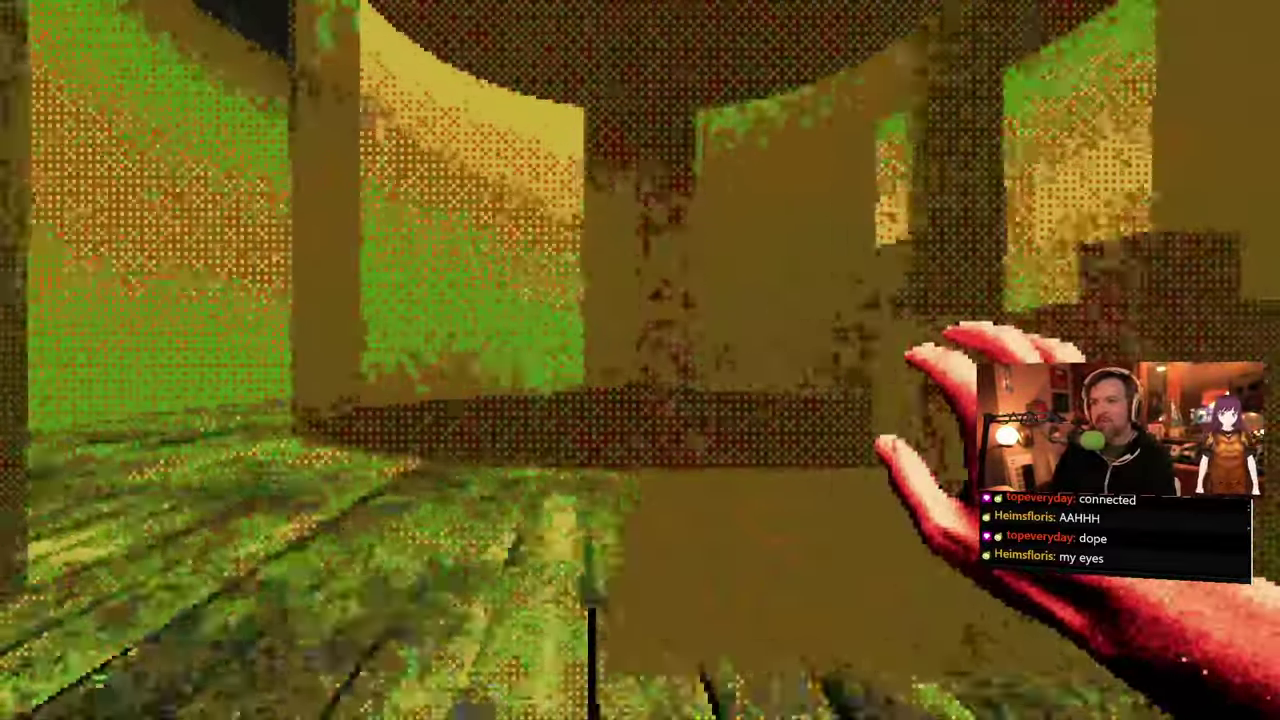
key(w)
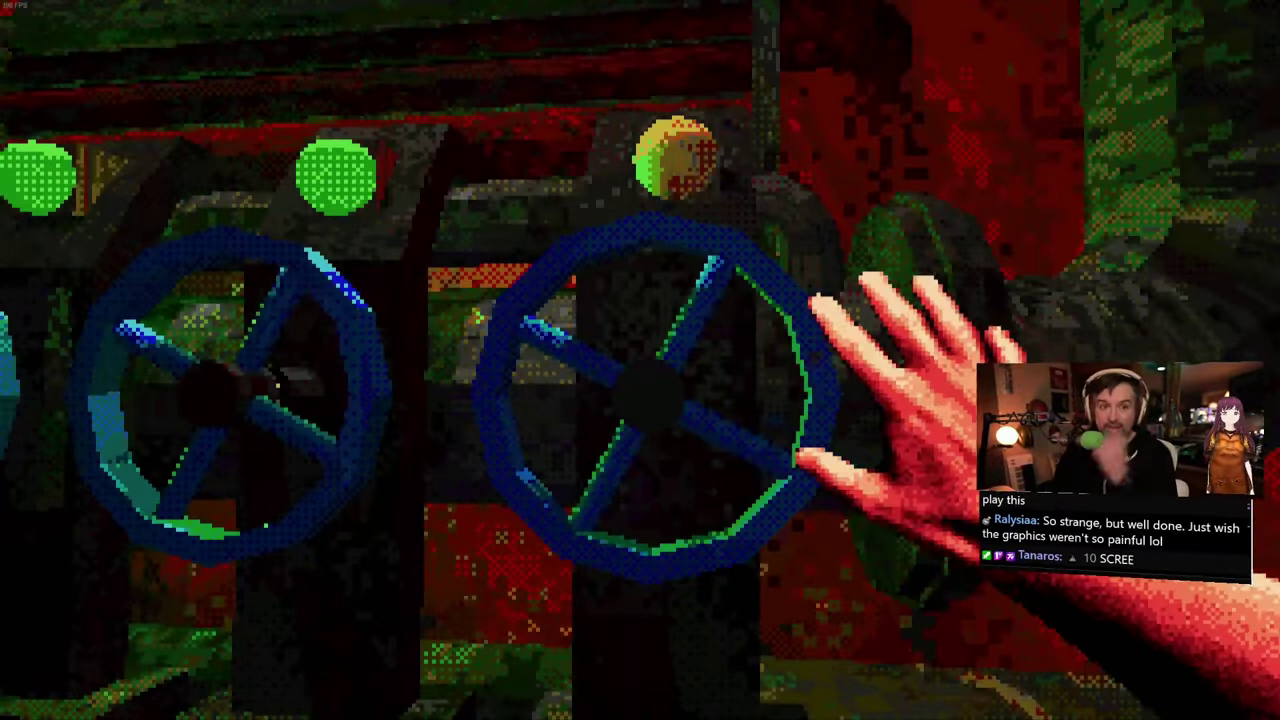
key(e)
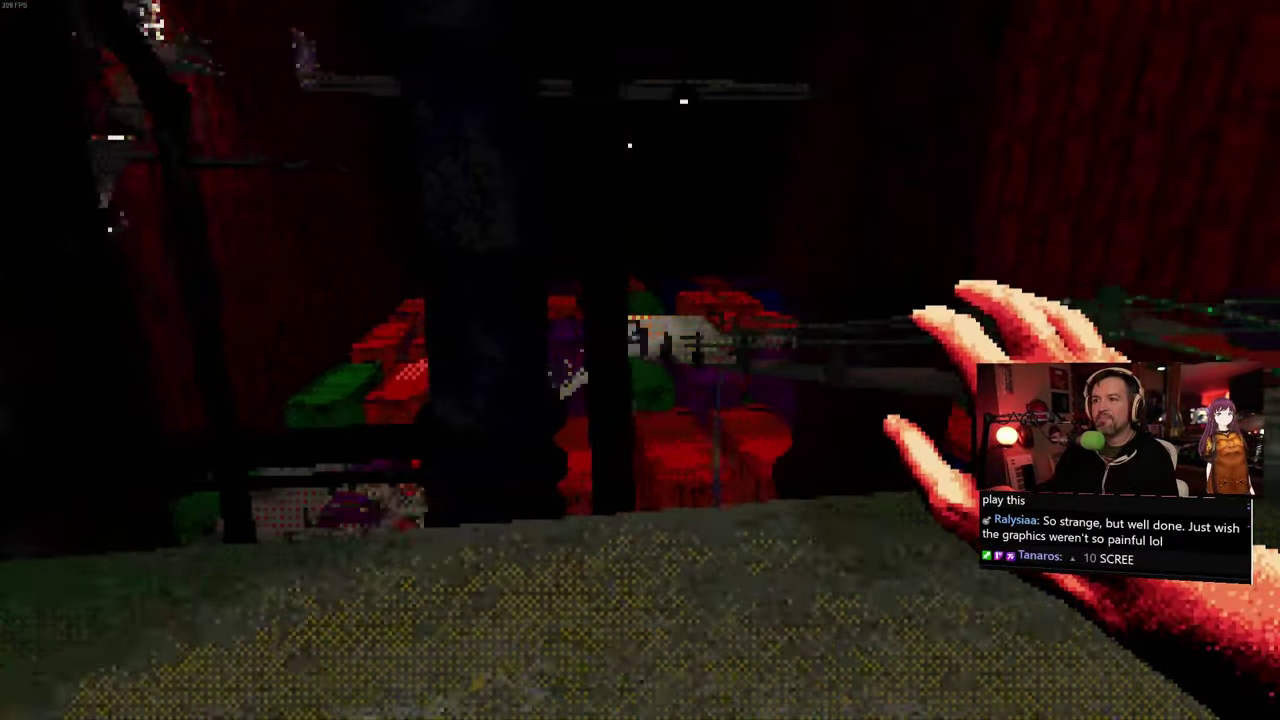
key(w)
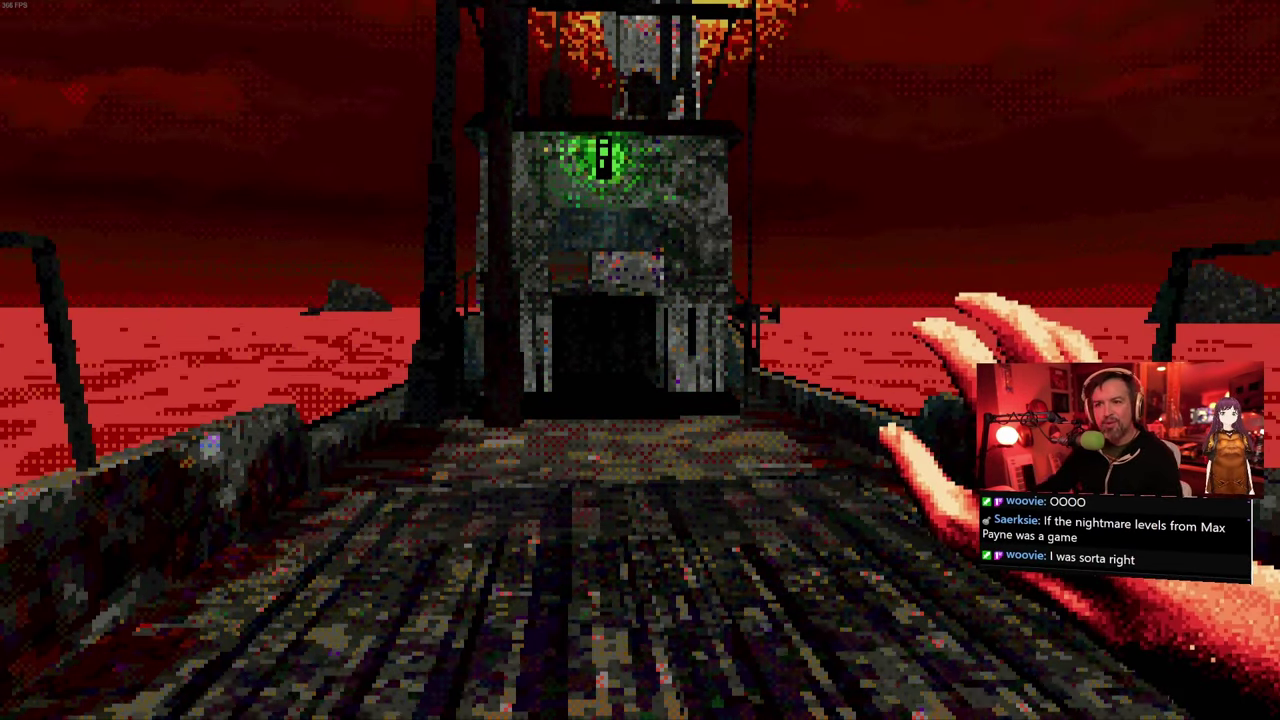
key(w)
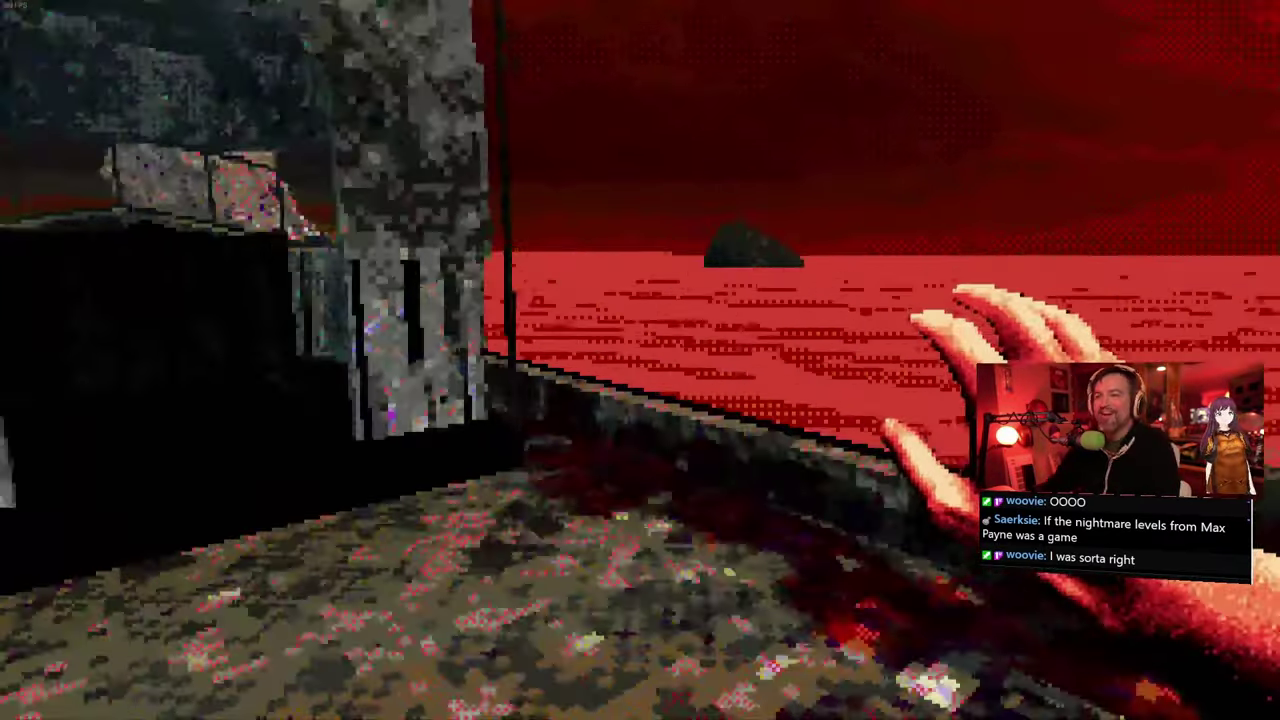
key(e)
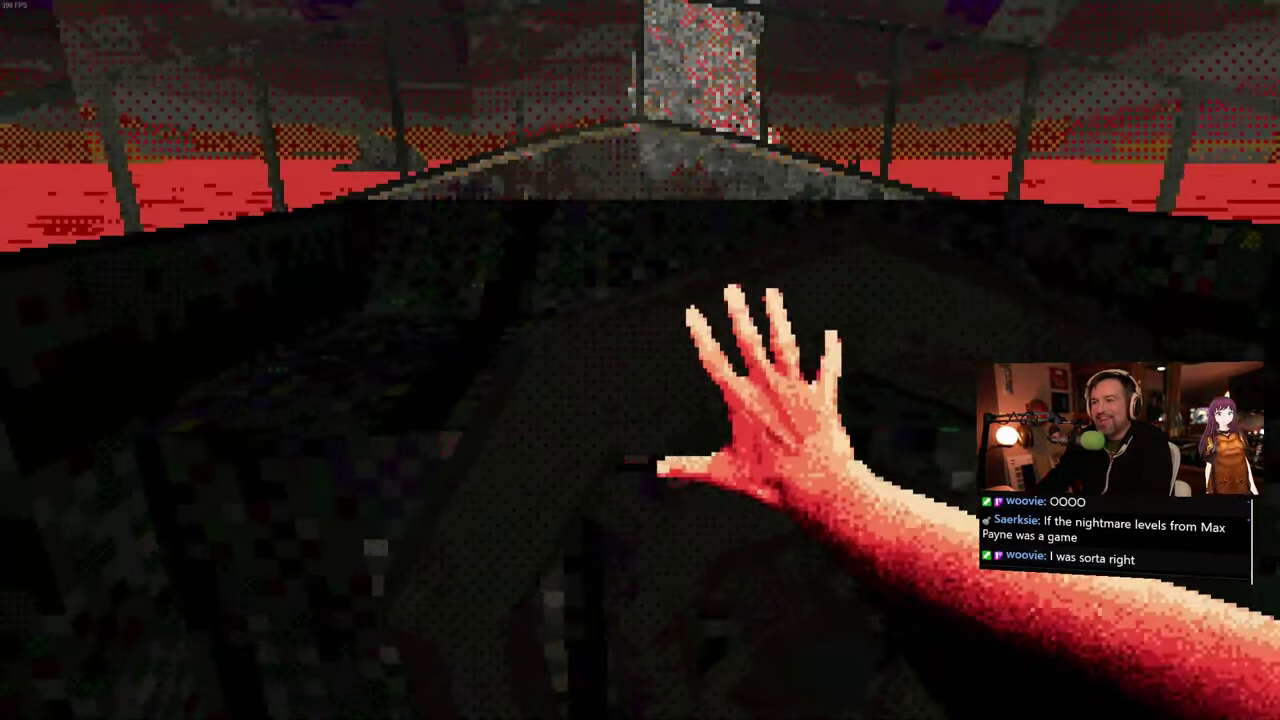